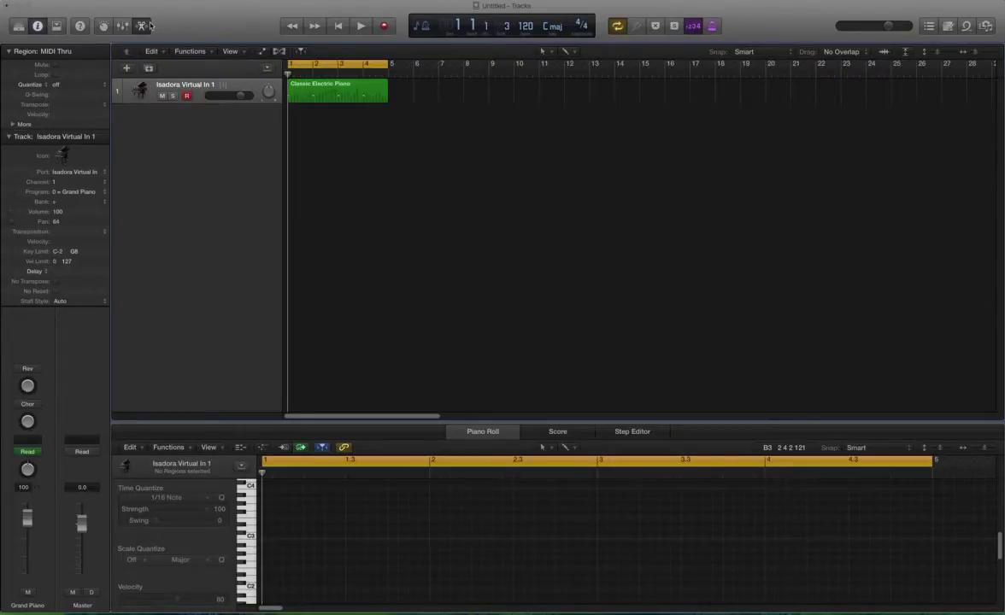
Select the Classic Electric Piano region and examine its channel pressure data in the Step Editor and its notes in the Piano Roll.
left_click(128, 0)
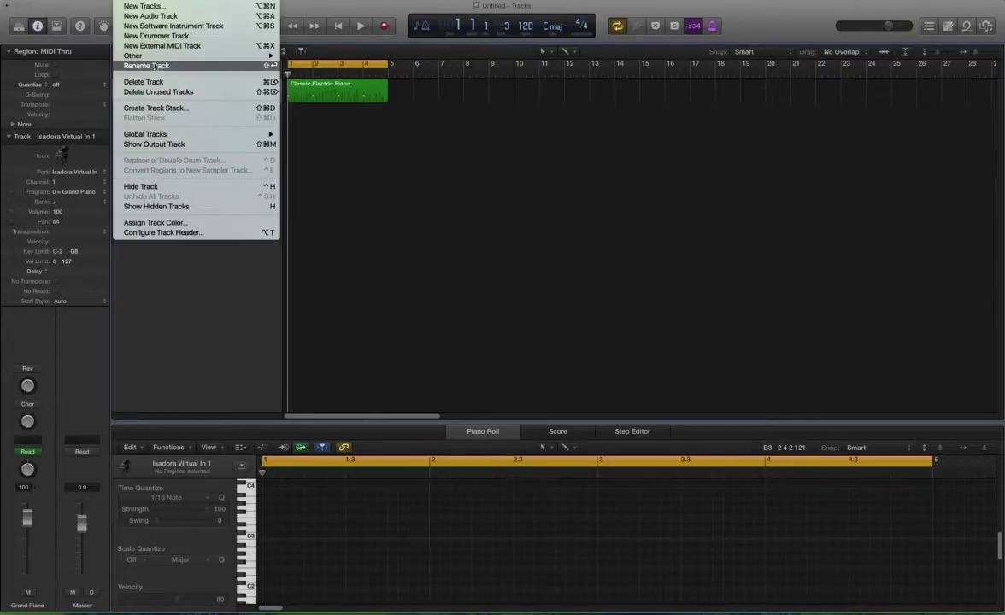
left_click(439, 198)
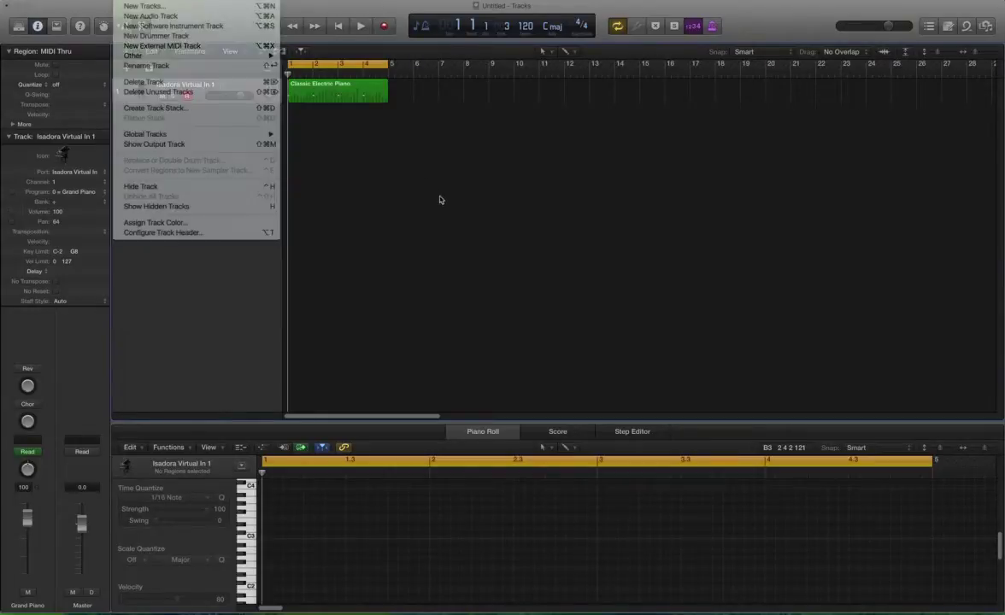
left_click(297, 82)
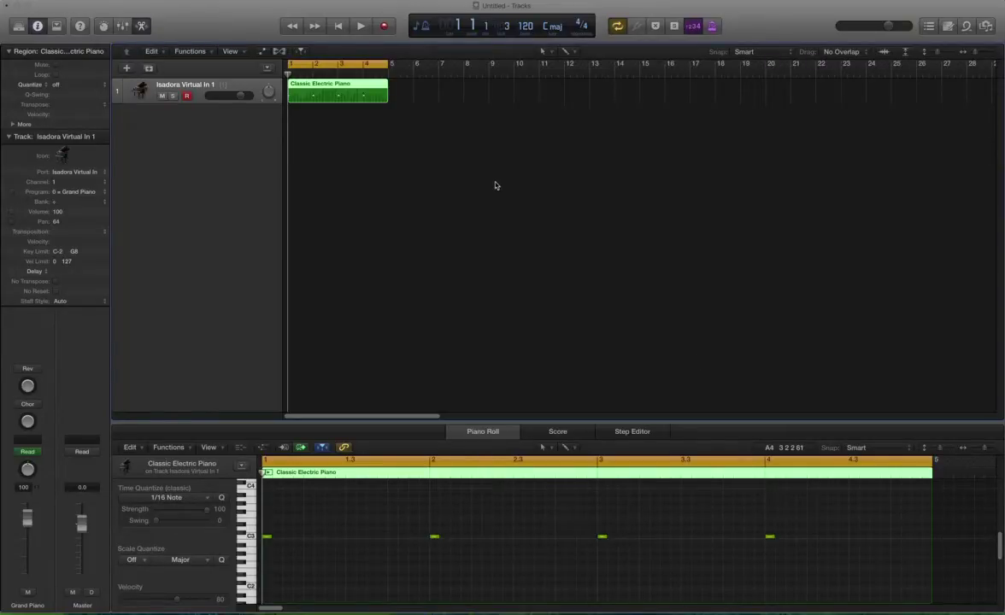
left_click(630, 433)
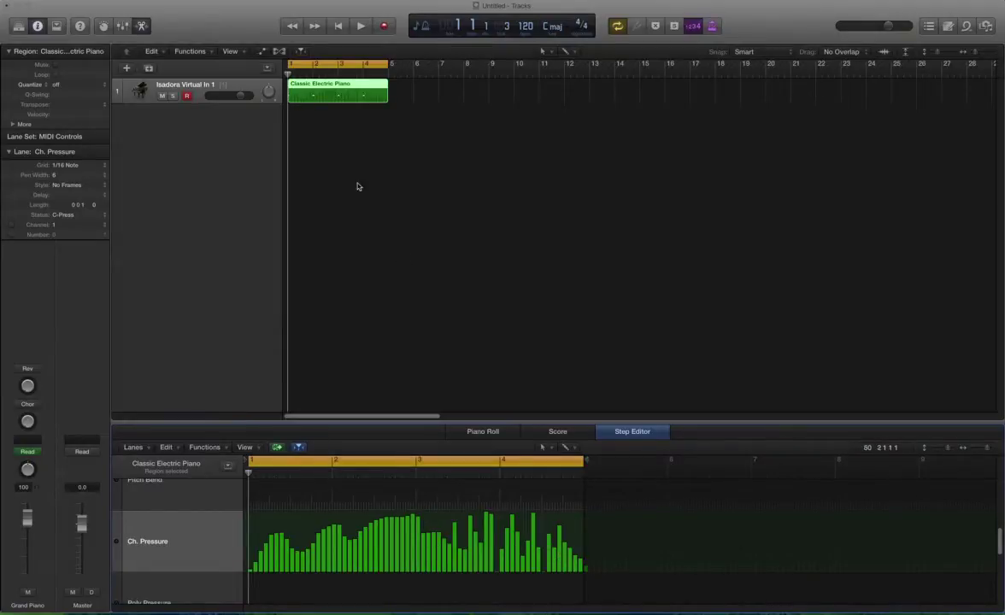
left_click(482, 432)
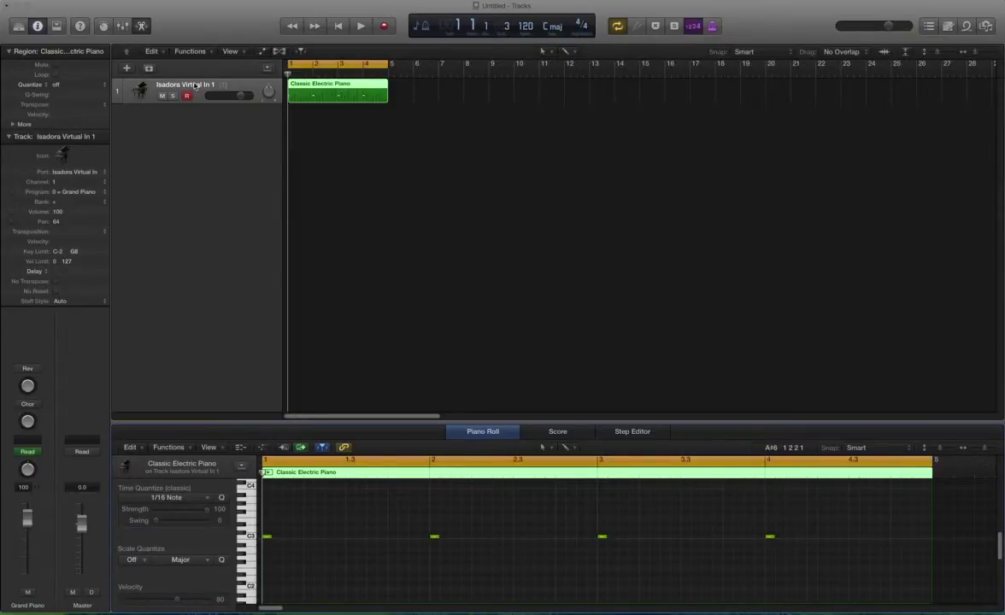
Show the track's automation and examine the MIDI Control 0-63 parameter choices for its automation lane.
left_click(262, 51)
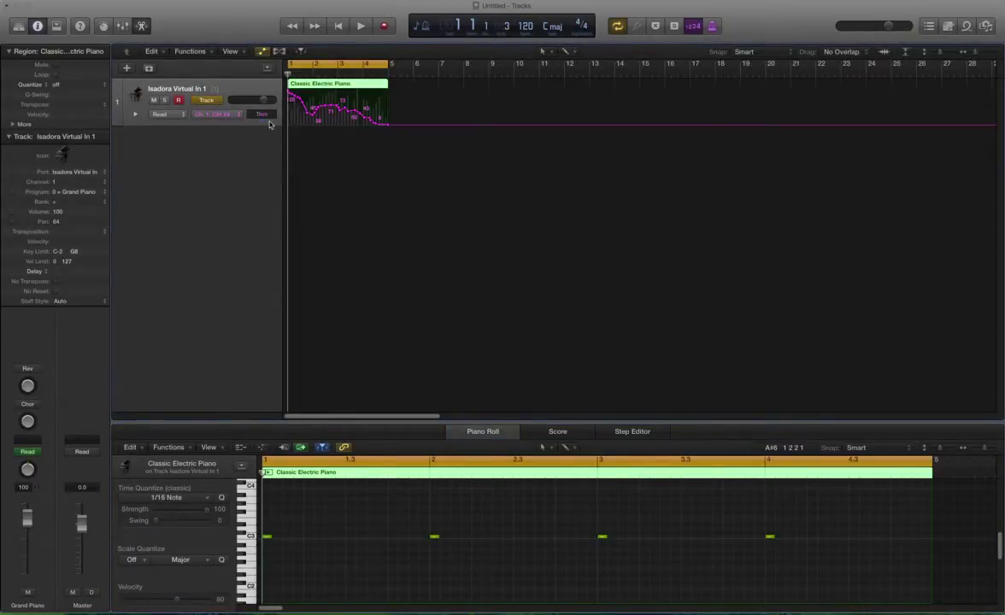
left_click(237, 119)
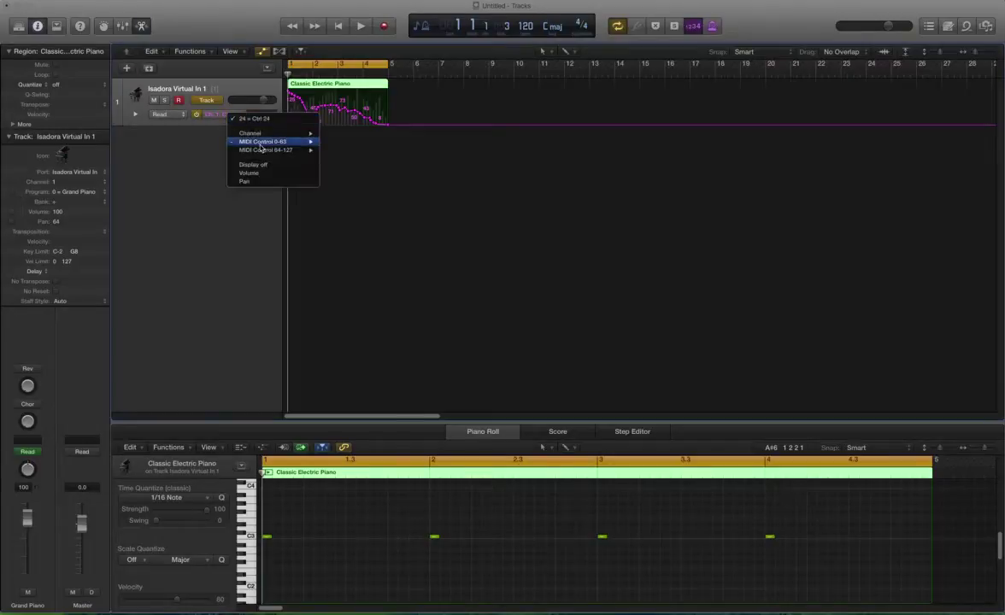
mouse_move(291, 141)
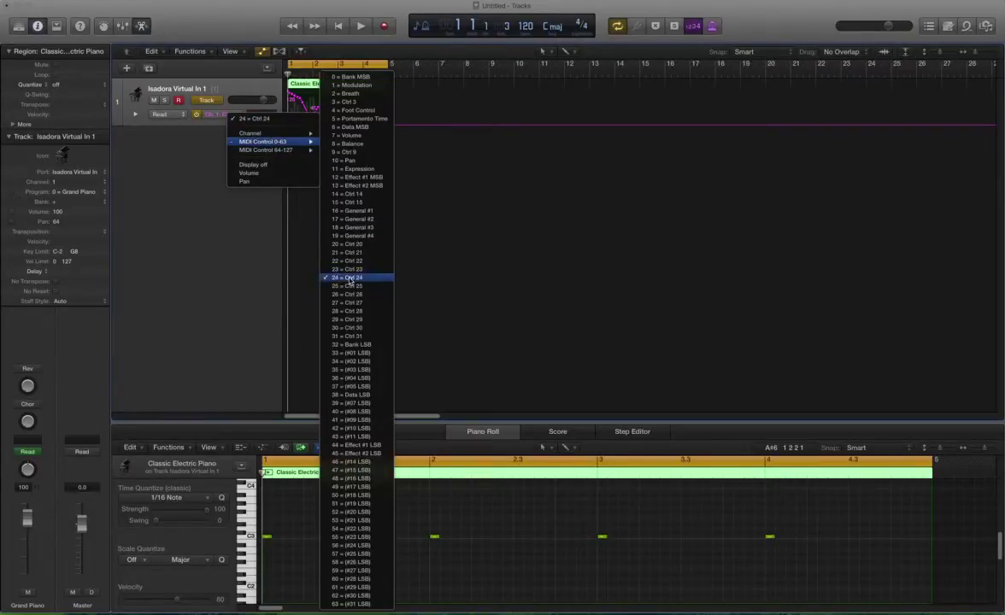
left_click(444, 254)
Switch to Isadora and set input port 2 to None in the Midi Setup.
key("super+Tab")
key("super+Tab")
key("super+Tab")
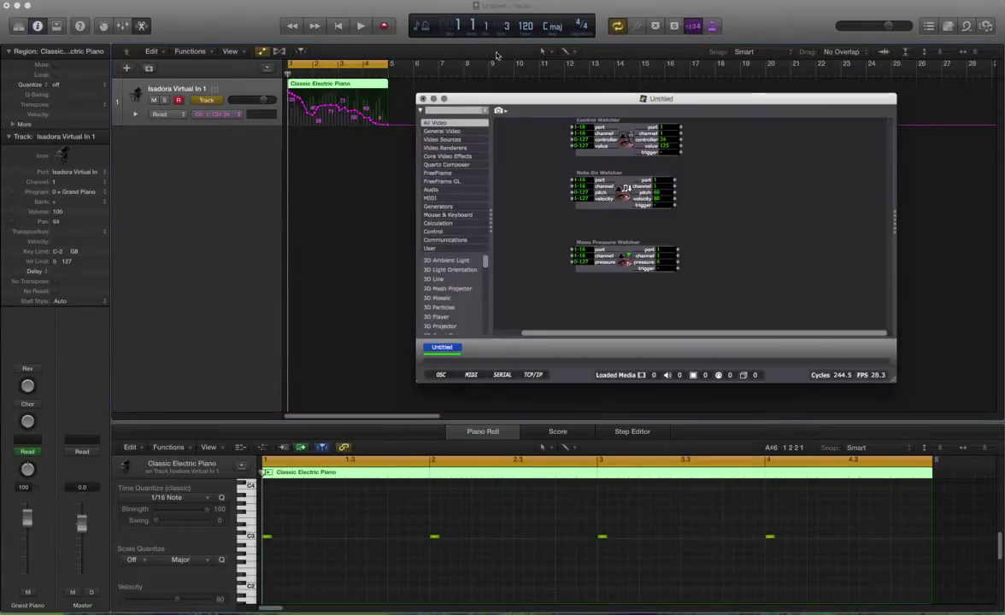
left_click(374, 7)
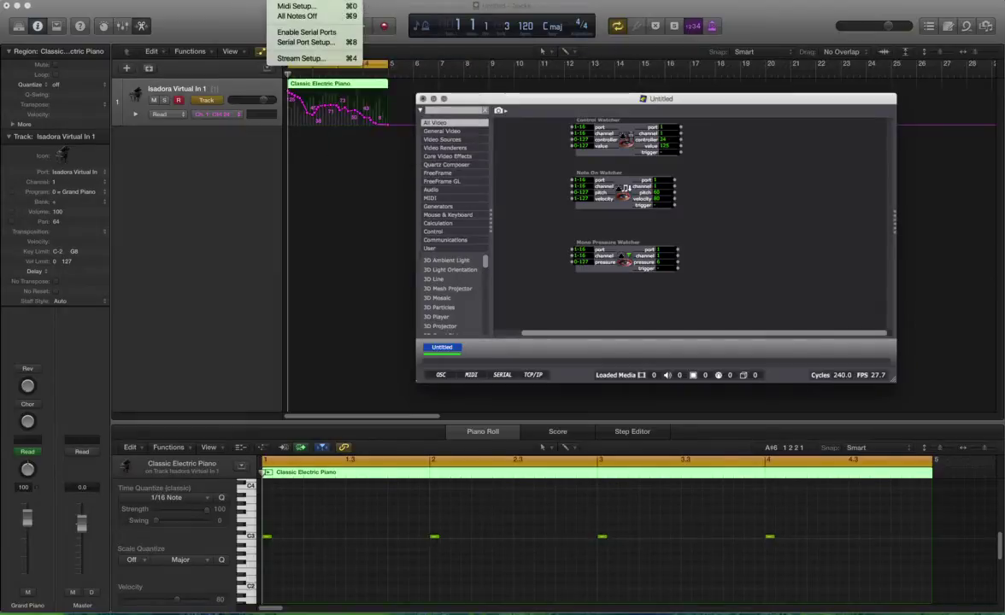
left_click(321, 5)
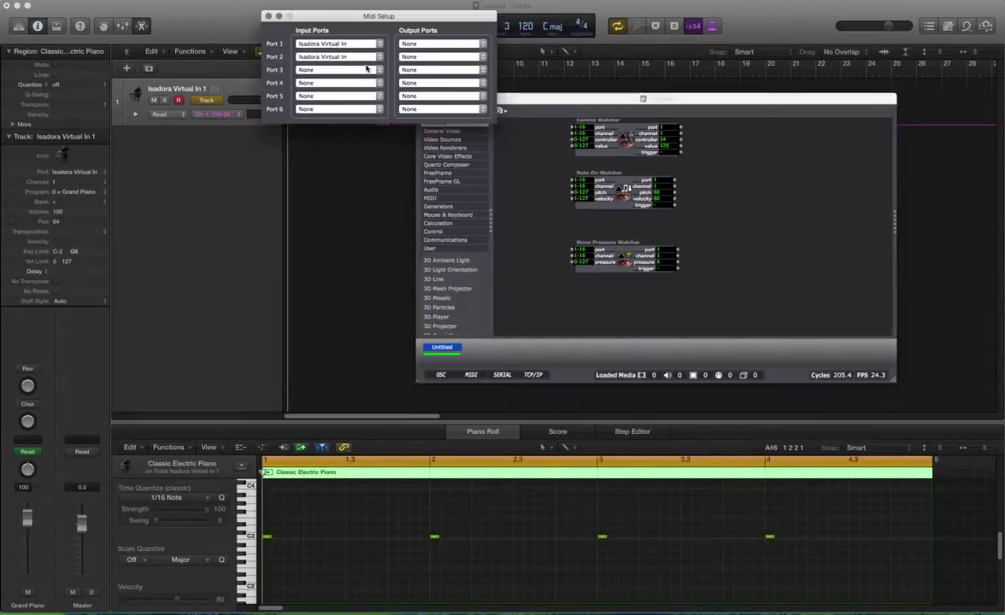
left_click(303, 60)
left_click(295, 49)
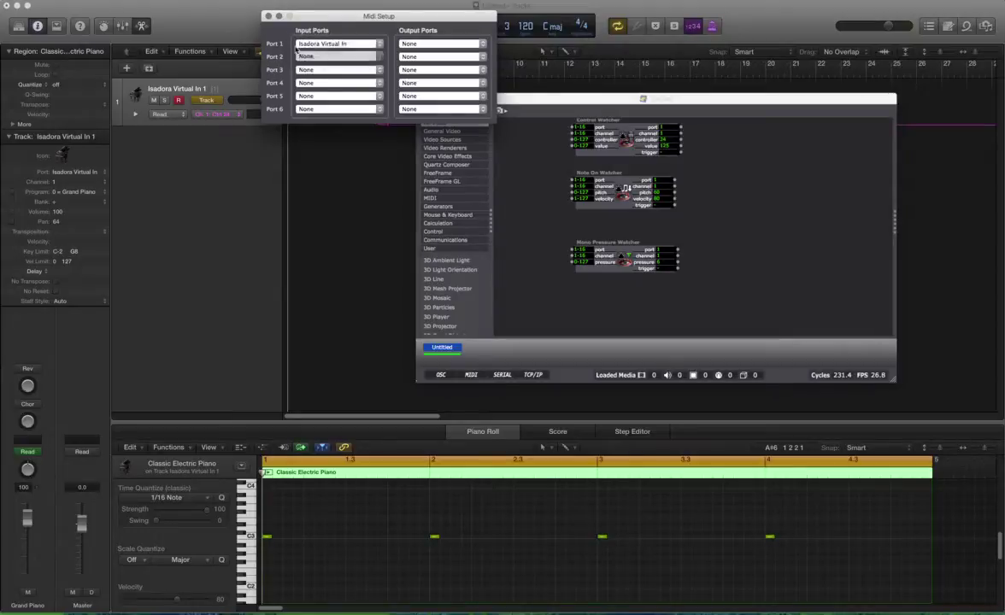
left_click(268, 15)
Switch to Logic Pro and check the MIDI output port choices of the Isadora Virtual In 1 track.
left_click(94, 172)
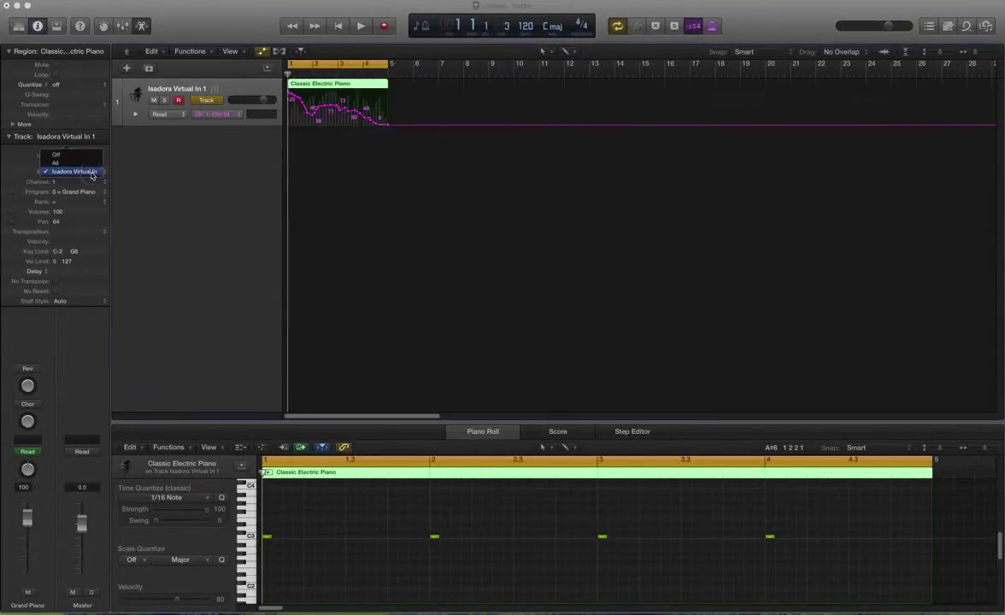
left_click(92, 174)
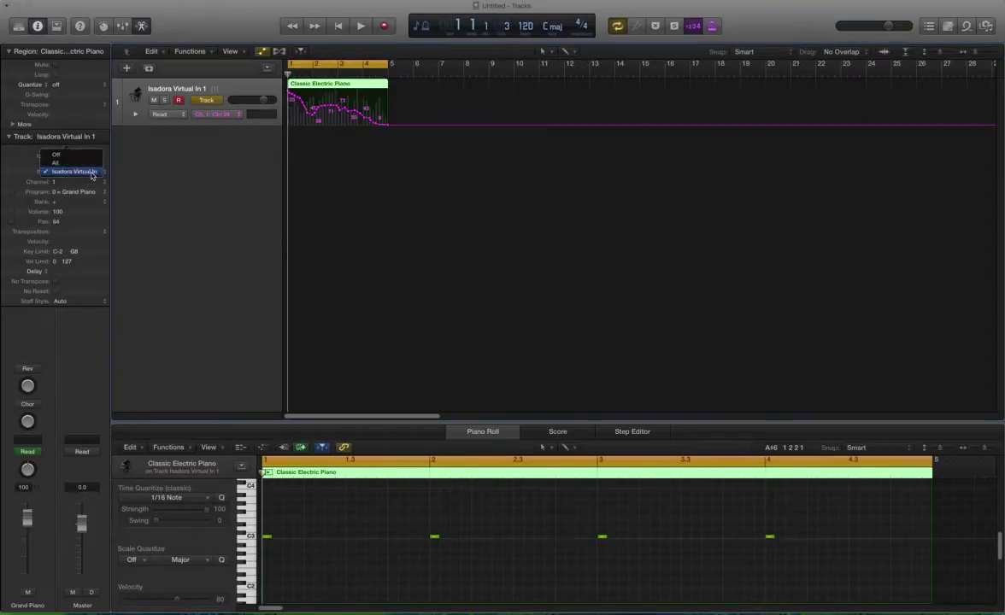
left_click(85, 172)
left_click(383, 235)
Switch to Isadora, enlarge the patch window and shift the three watcher actors down, nudging the Mono Pressure Watcher slightly up.
key("super+Tab")
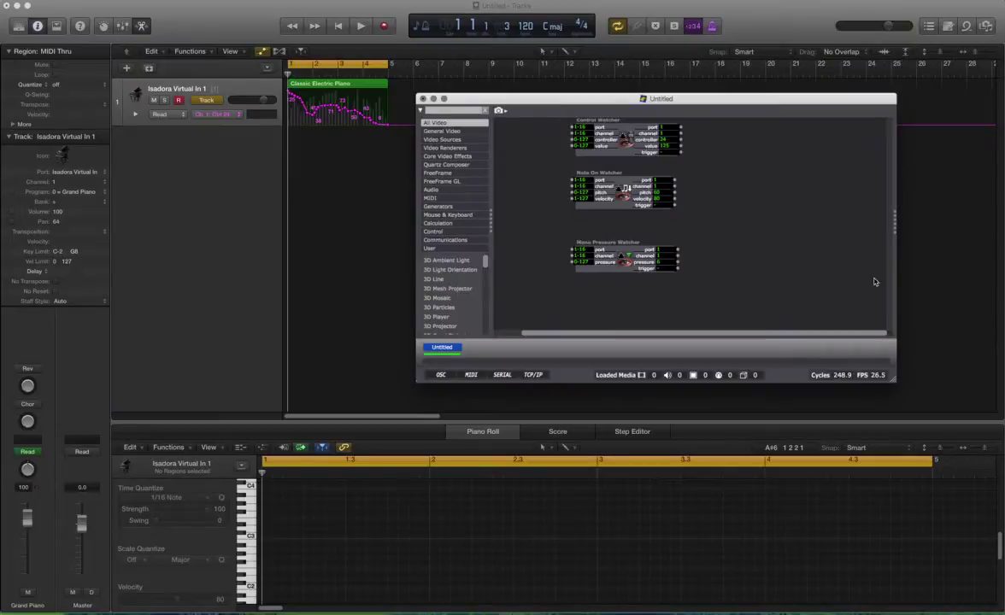
left_click_drag(895, 383, 916, 472)
left_click_drag(633, 359, 595, 161)
left_click(522, 192)
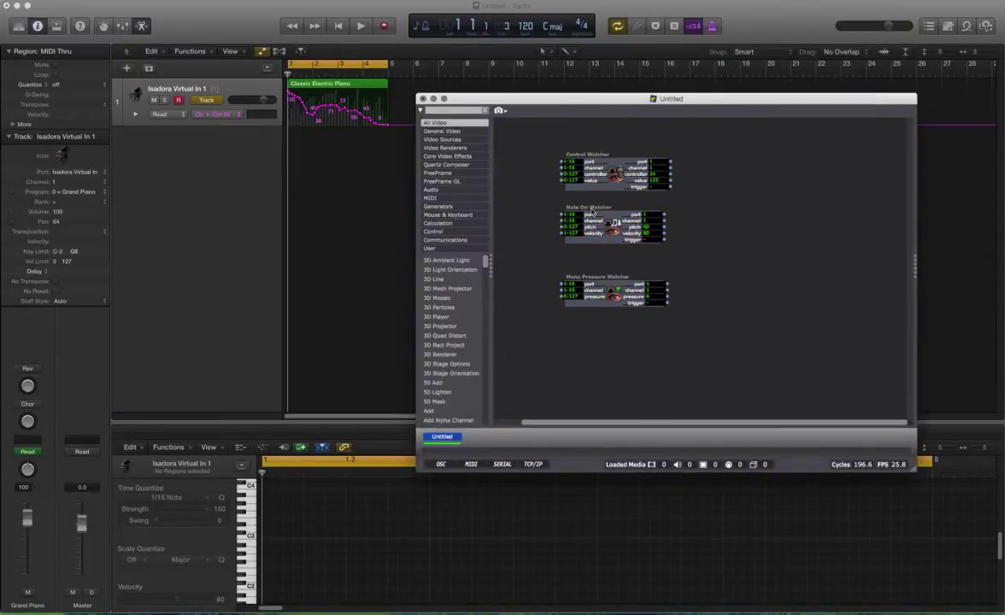
left_click(593, 214)
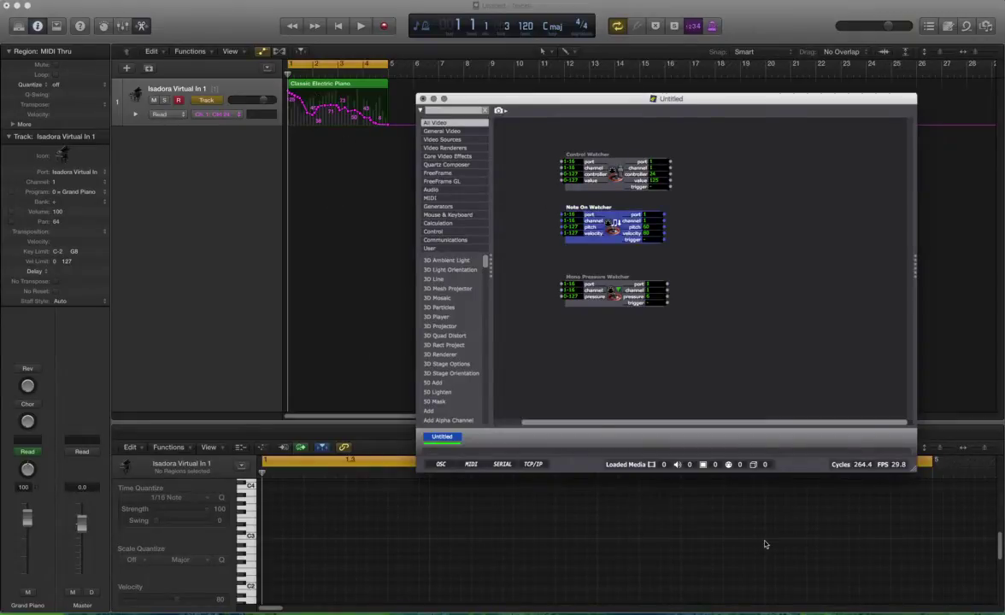
left_click_drag(599, 280, 598, 277)
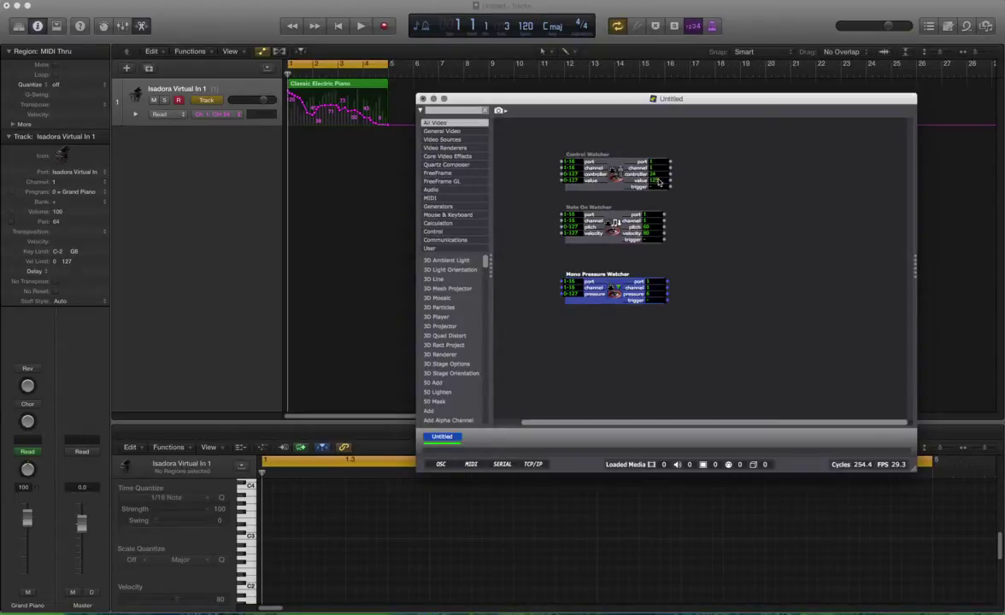
Delete the existing Control Watcher and add a fresh Control Watcher actor above the Note On Watcher.
left_click_drag(520, 141, 598, 171)
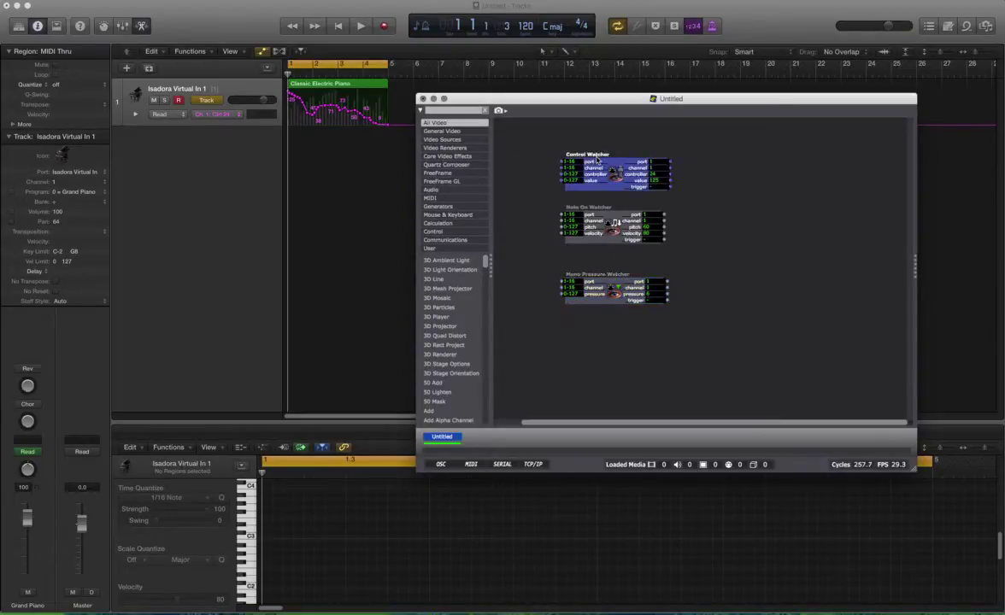
key("BackSpace")
double_click(578, 162)
type("cont")
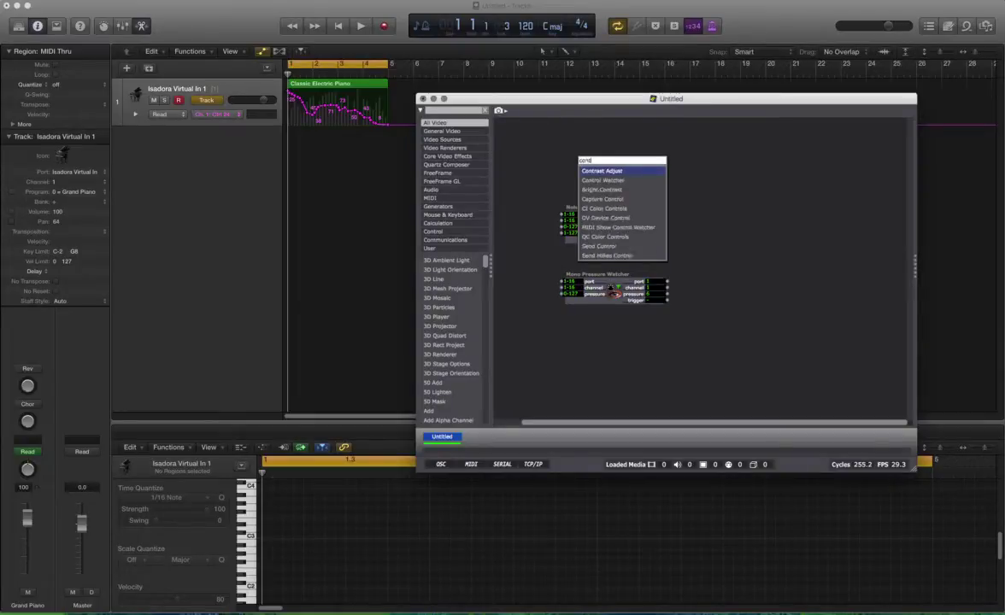
left_click(614, 180)
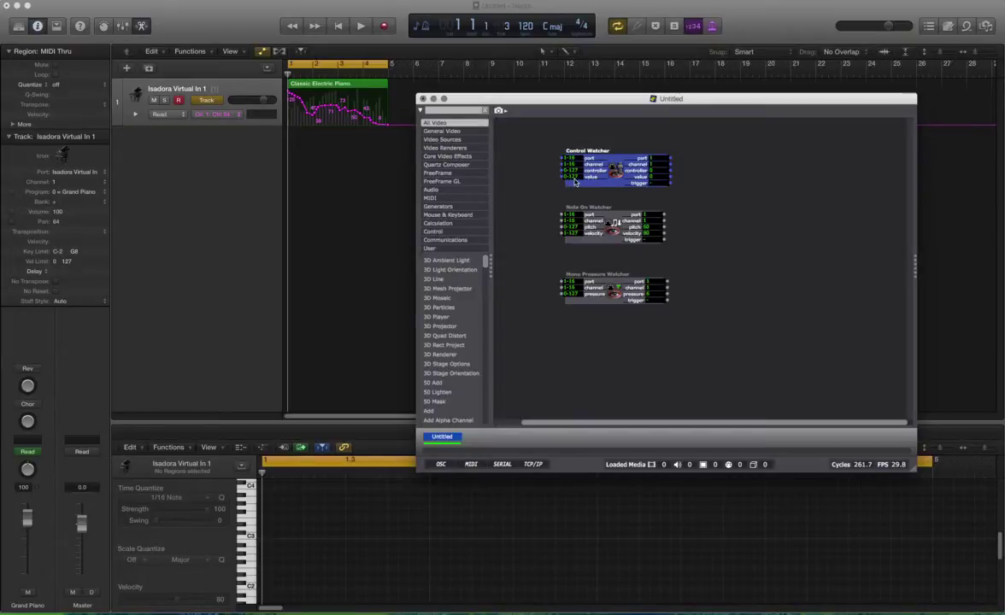
mouse_move(575, 181)
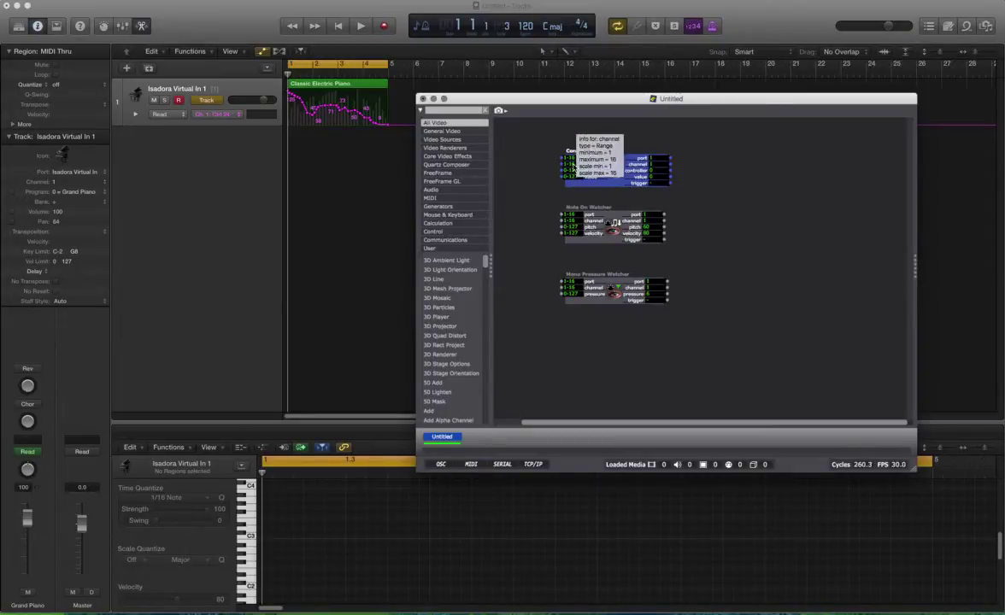
Switch to Logic Pro, start playback and show the region's channel pressure in the Step Editor with track automation hidden.
left_click(368, 182)
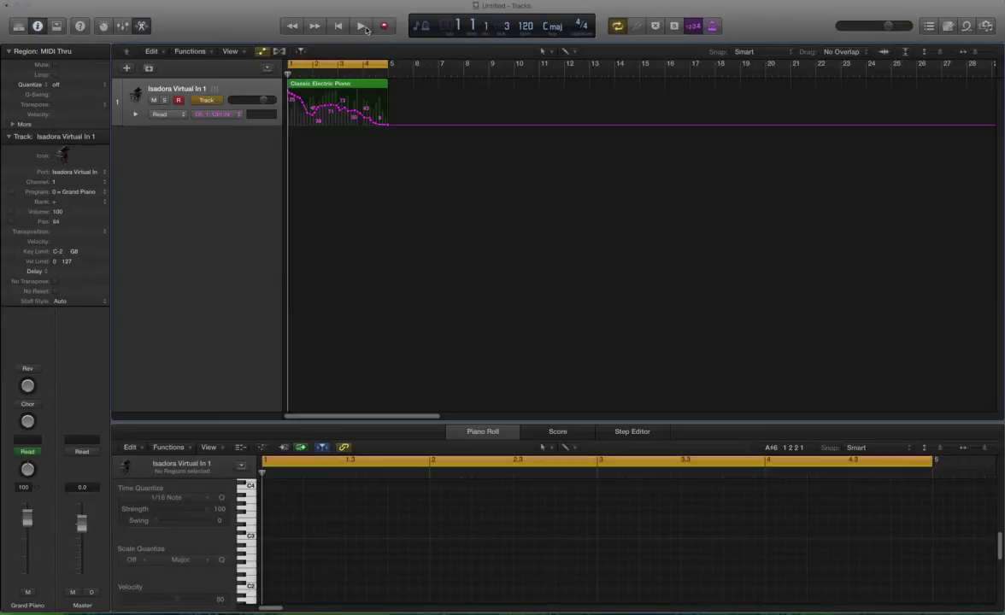
left_click(363, 27)
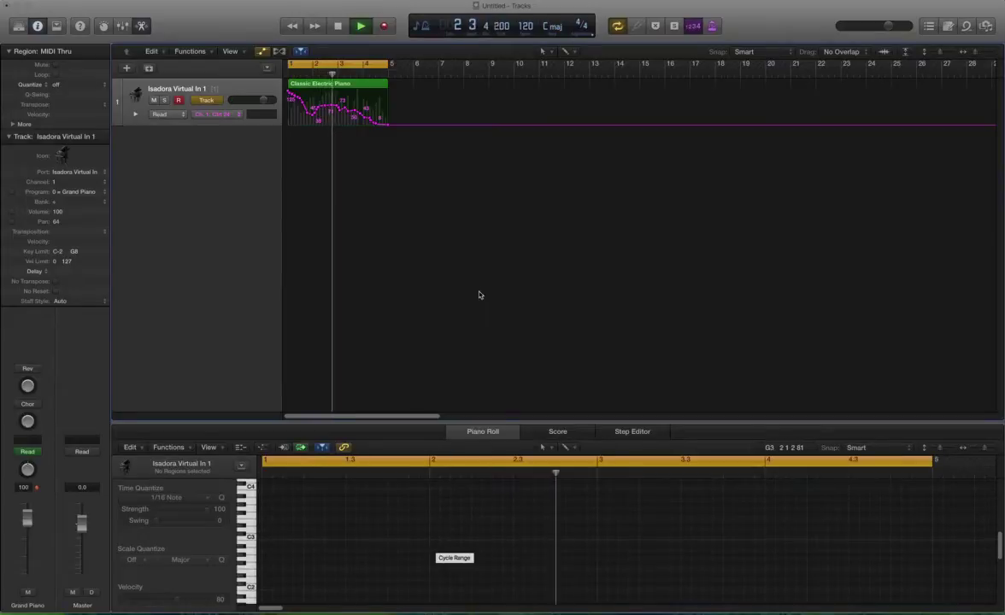
left_click(228, 88)
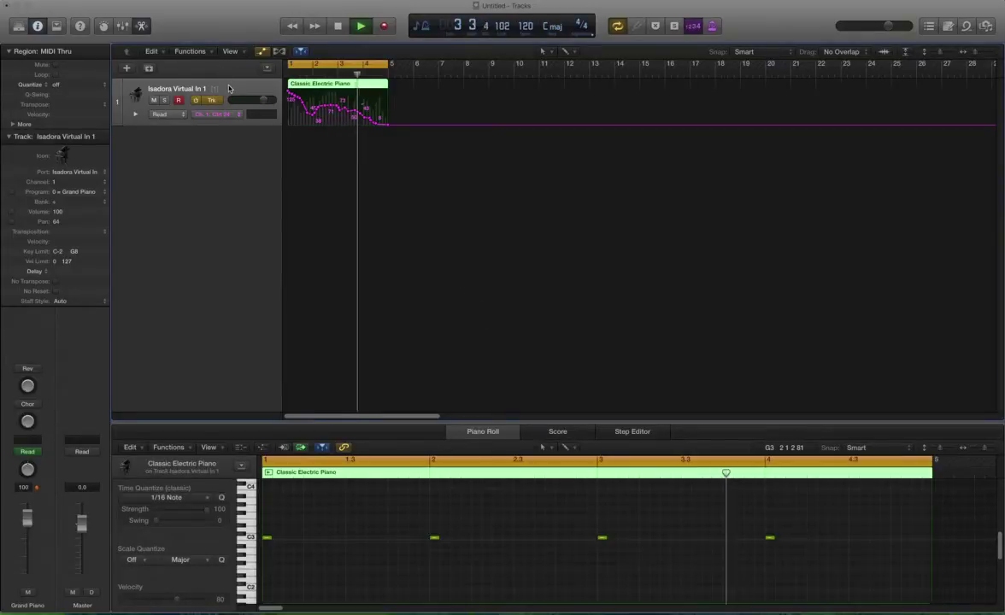
key("a")
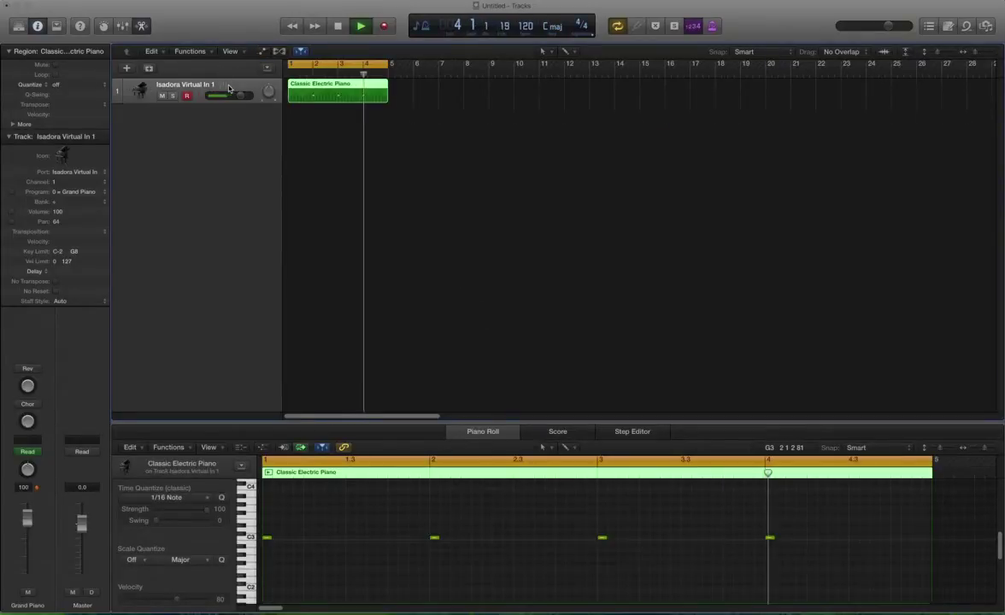
left_click(615, 431)
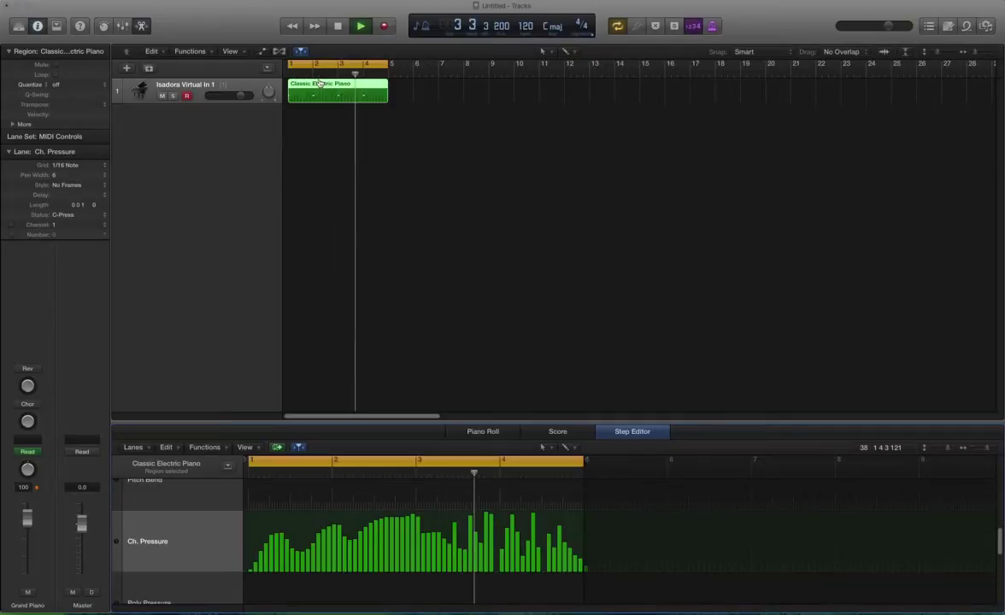
Switch to Isadora, move the Note On and Mono Pressure Watchers down, and add a second Control Watcher beneath the first.
key("super+Tab")
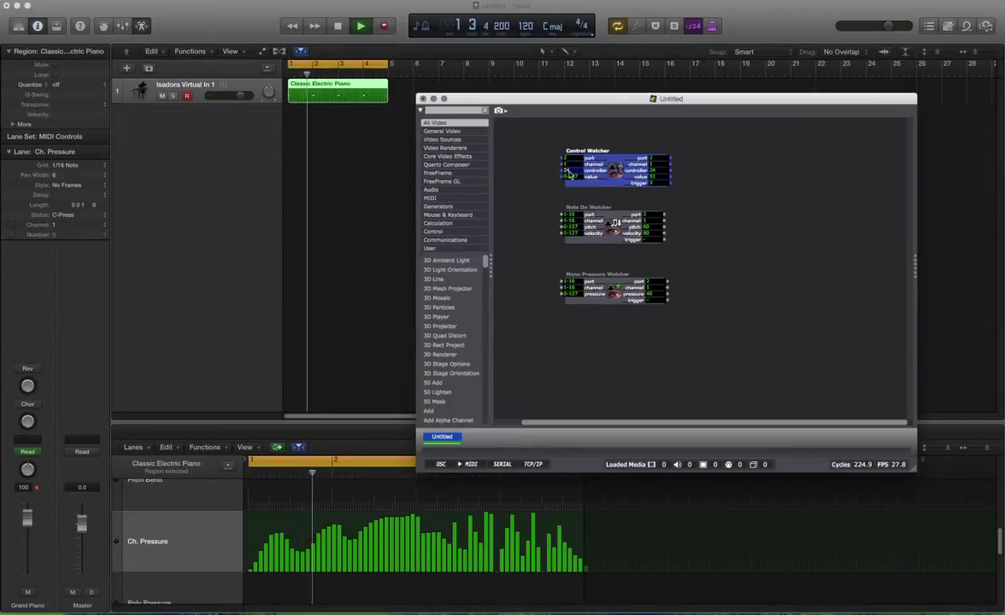
left_click(538, 169)
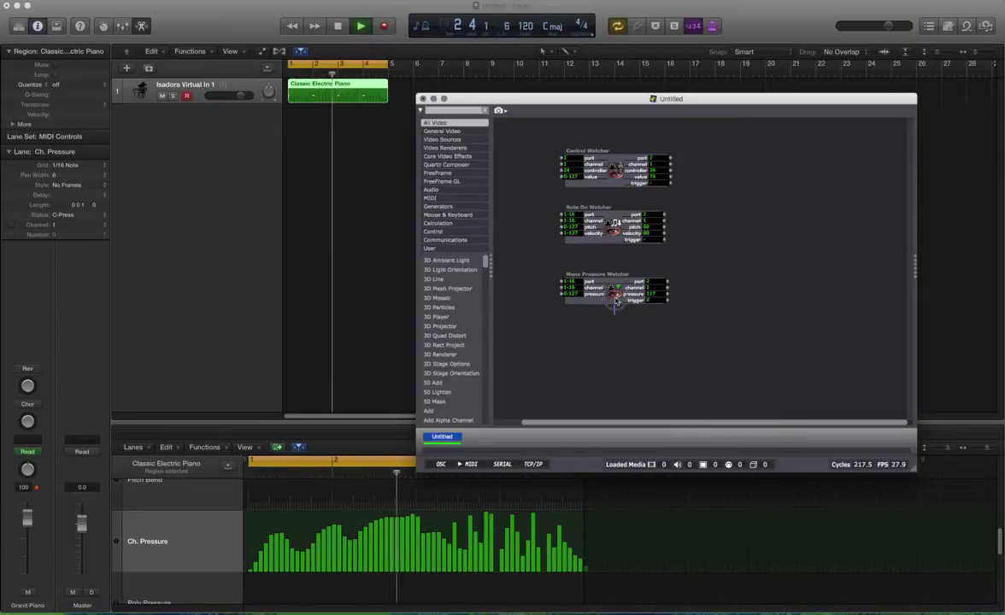
left_click_drag(616, 301, 604, 244)
double_click(589, 229)
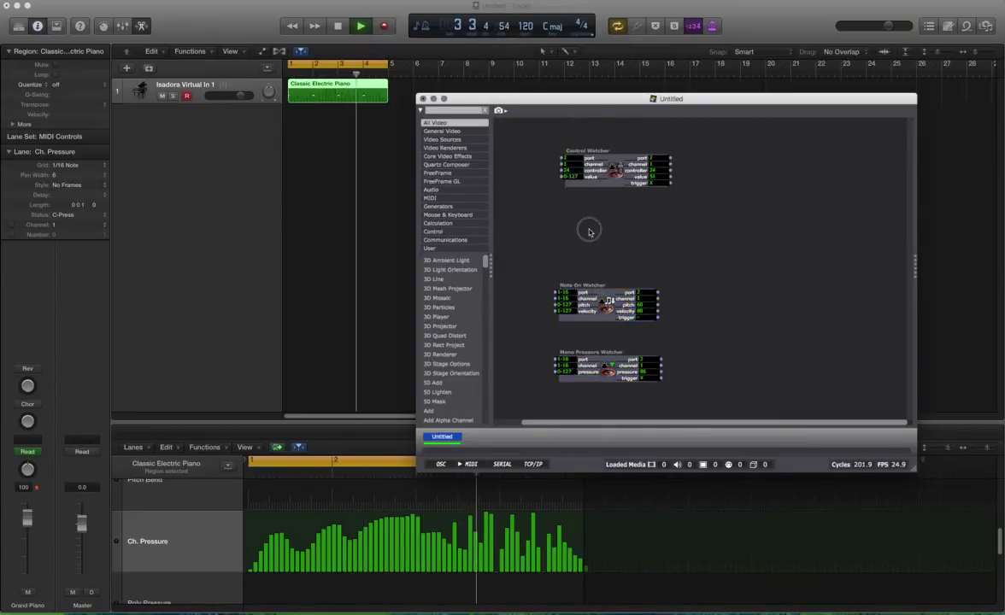
type("contr")
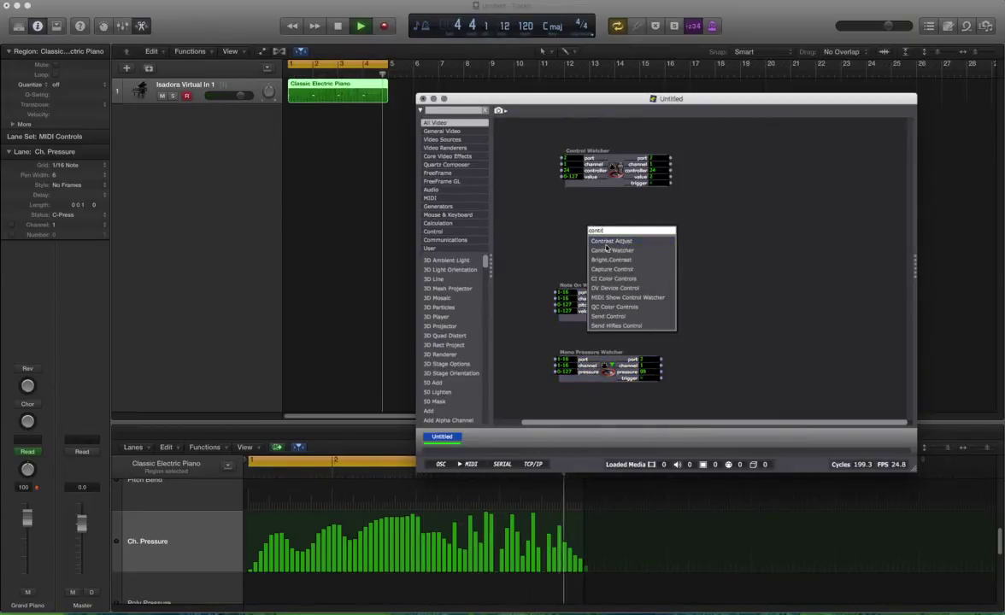
left_click(612, 249)
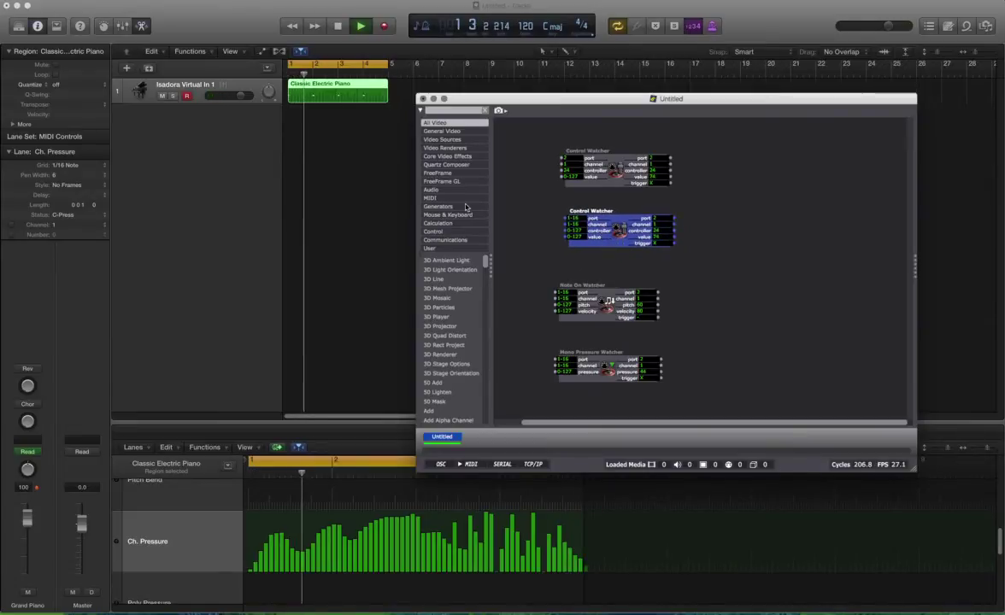
Switch to Logic Pro, show the Isadora Virtual In 1 track's automation and set its automation parameter to MIDI control 30 = Ctrl 30.
left_click(219, 84)
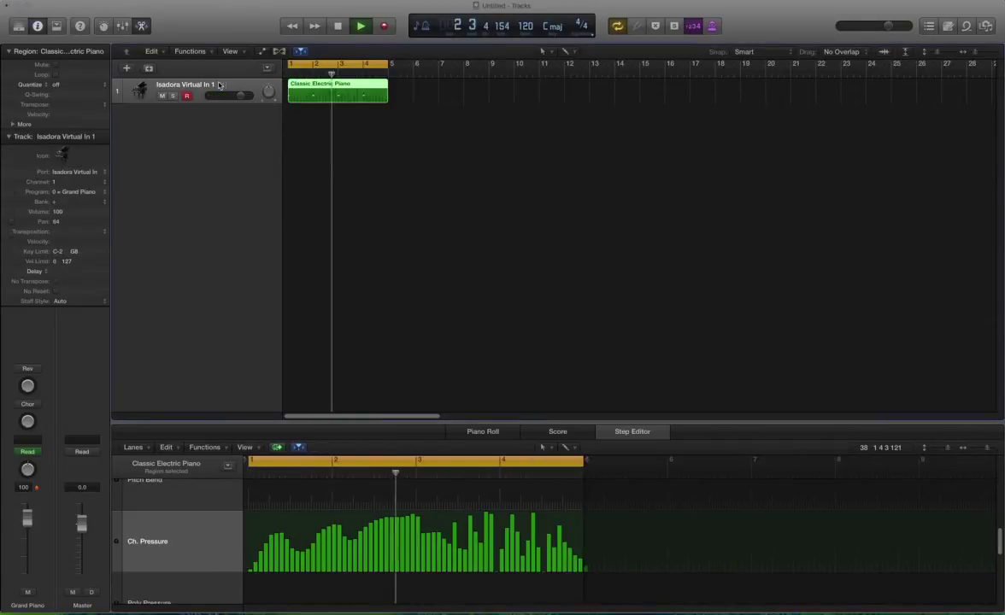
key("a")
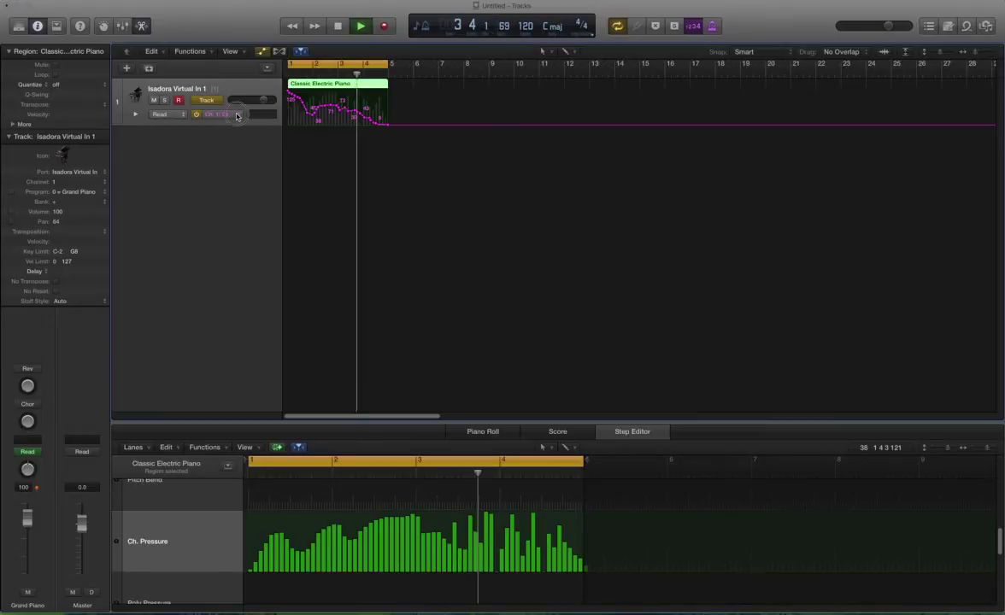
left_click(238, 116)
mouse_move(260, 139)
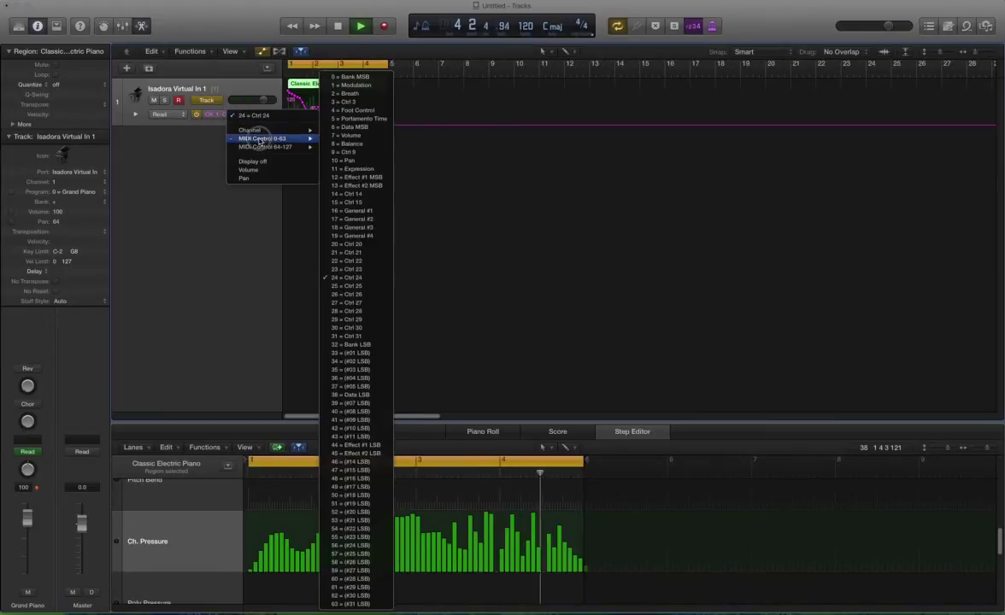
left_click(361, 332)
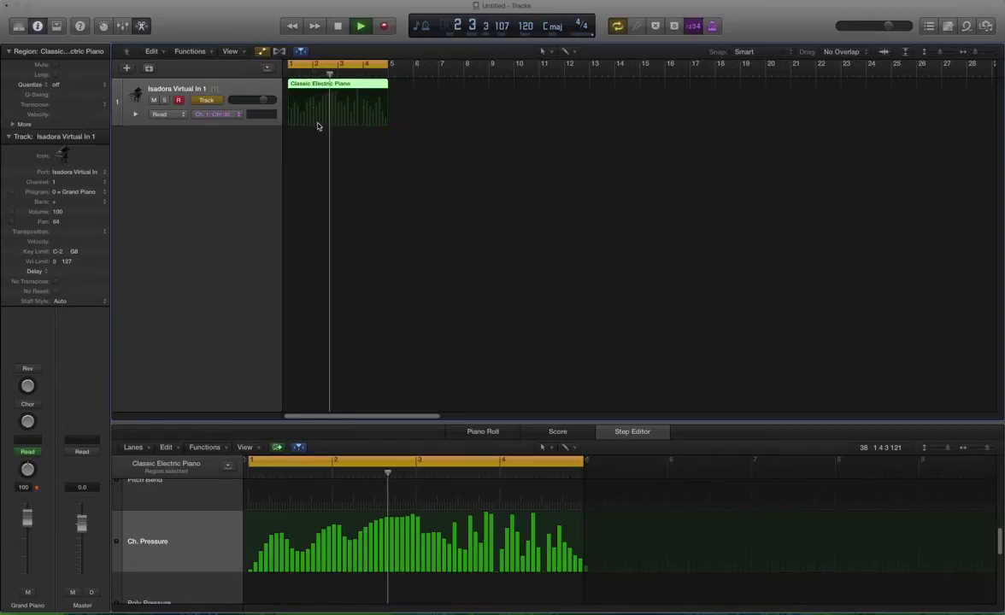
Draw a jagged rising and falling Ctrl 30 automation curve across the whole Classic Electric Piano region.
left_click_drag(313, 92, 315, 116)
left_click(297, 96)
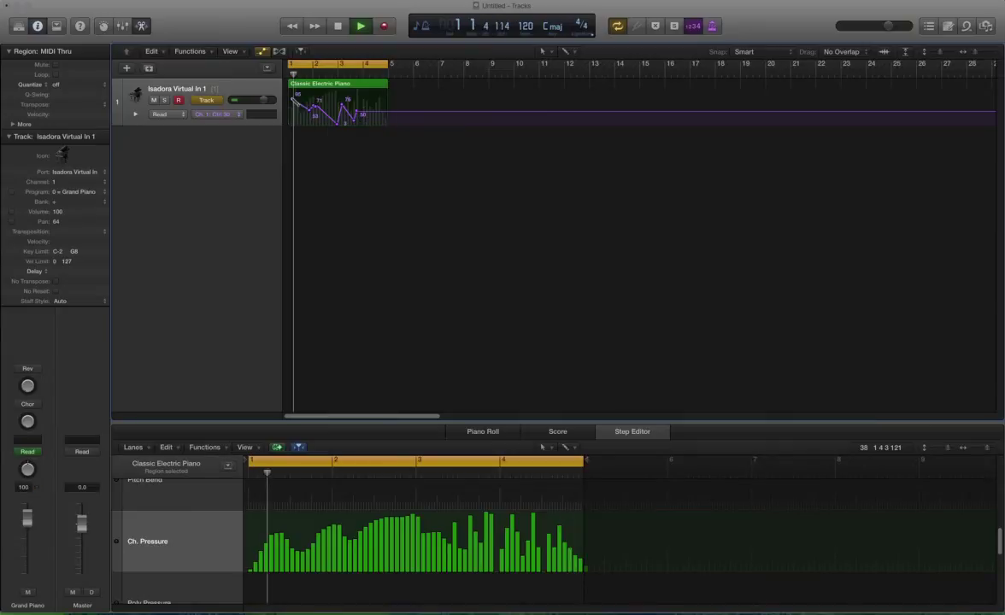
left_click_drag(379, 115, 381, 105)
left_click(382, 124)
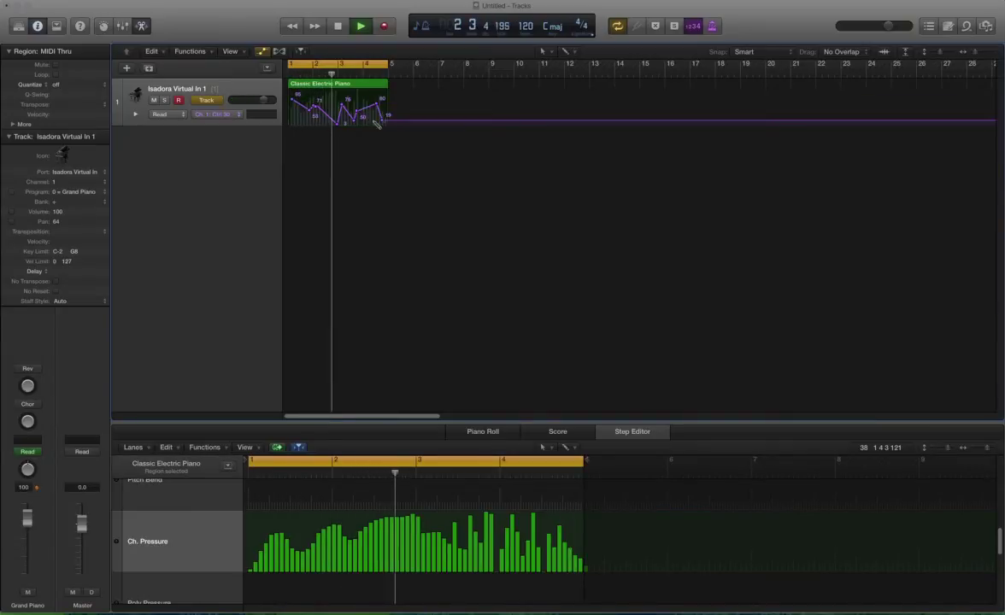
left_click(294, 124)
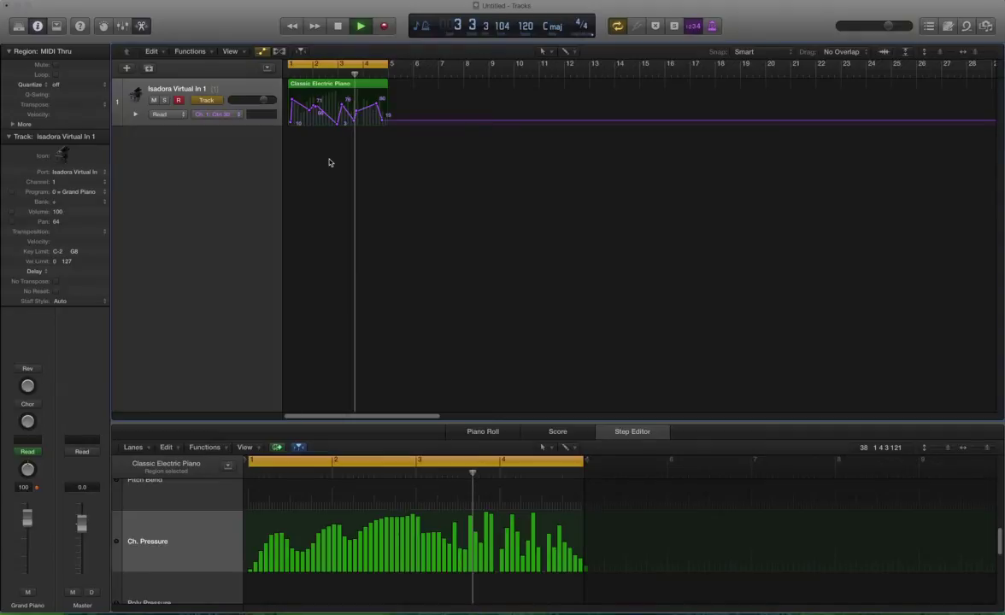
Switch to Isadora, set the second Control Watcher's controller to 30, and shift both Control Watchers slightly up and left.
key("super+Tab")
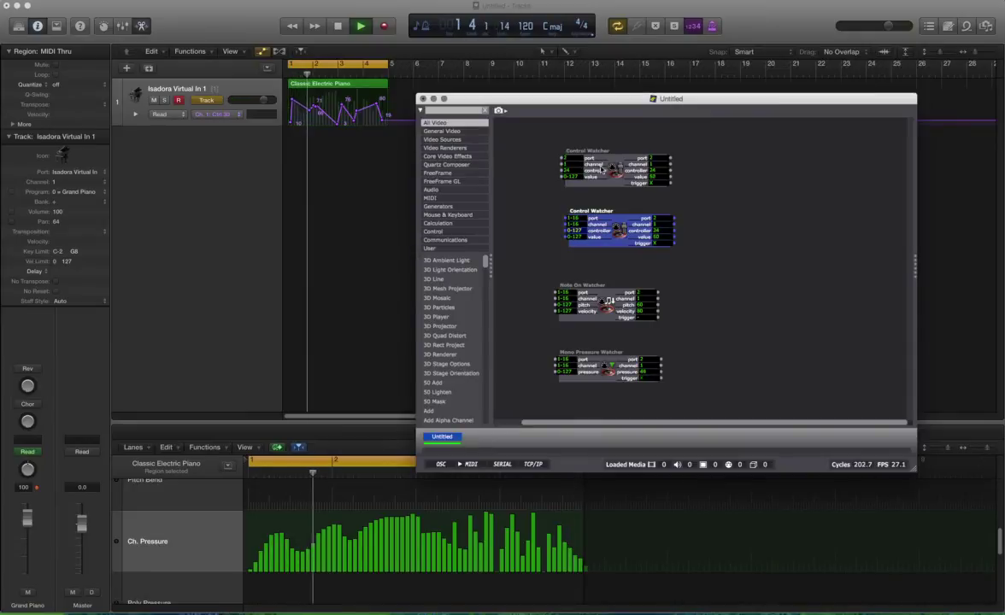
left_click_drag(603, 168, 598, 166)
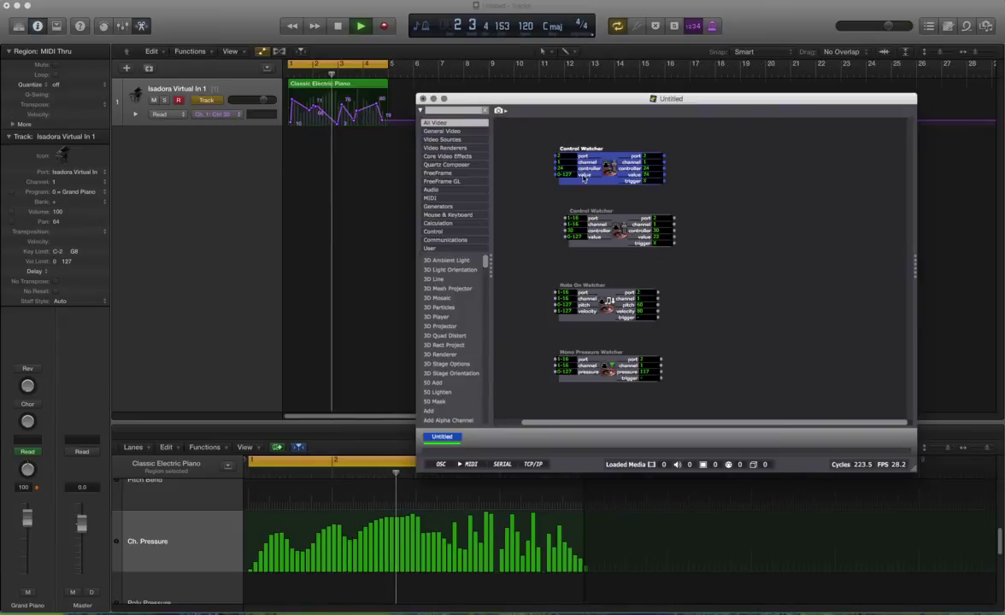
left_click_drag(617, 240, 604, 236)
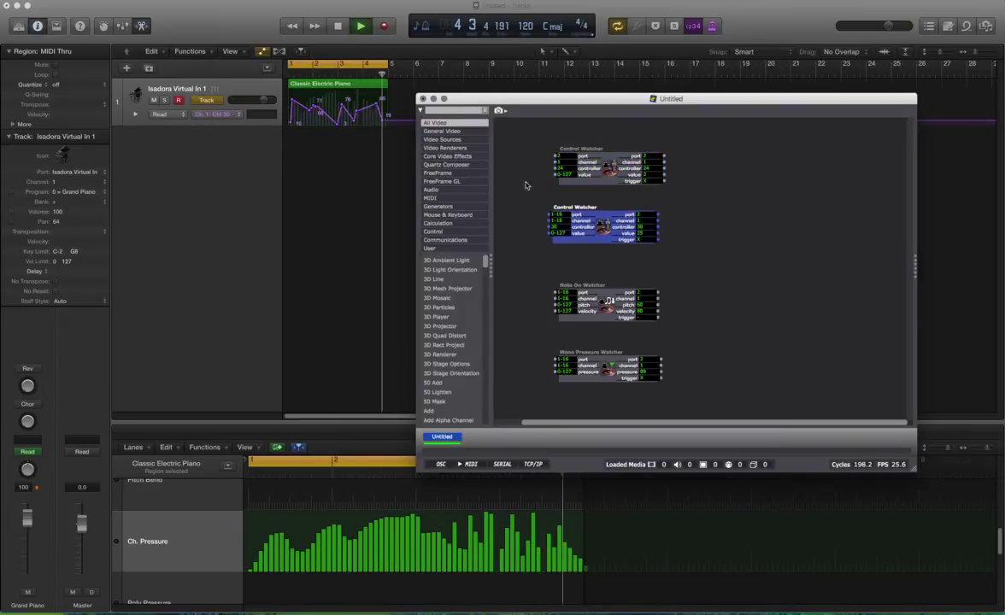
left_click(606, 162)
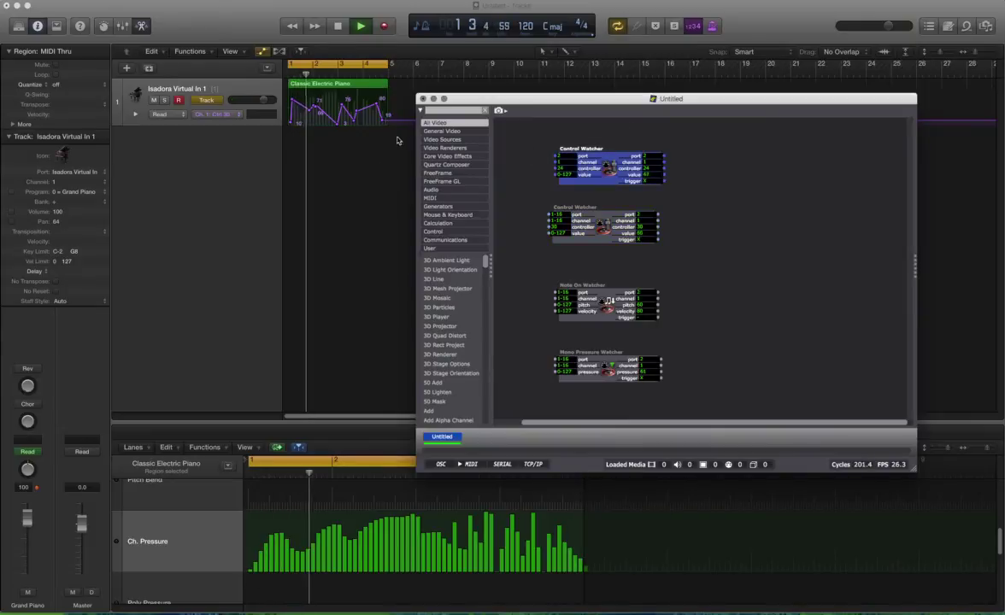
Switch to Logic Pro and set the track's displayed automation parameter to MIDI control 24 = Ctrl 24.
left_click(212, 113)
mouse_move(235, 135)
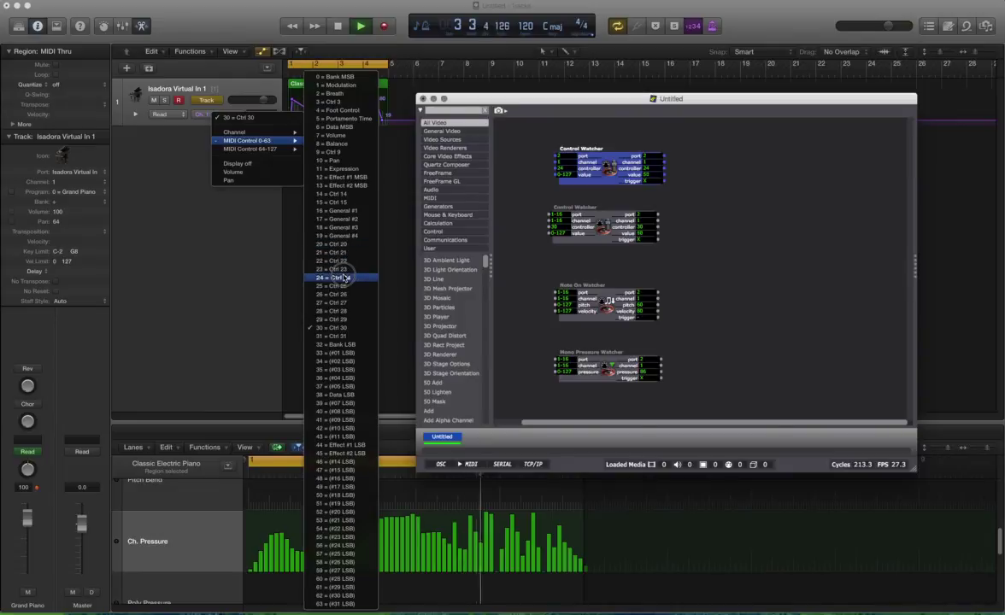
left_click(337, 277)
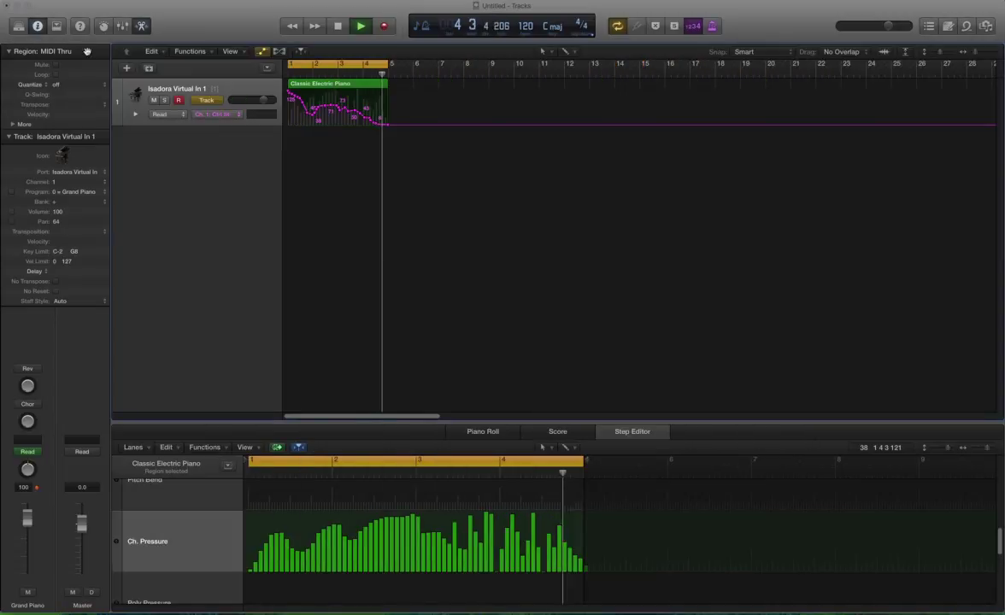
Switch to Isadora, add a Motion Blur actor and place it to the right of the upper Control Watcher.
key("super+Tab")
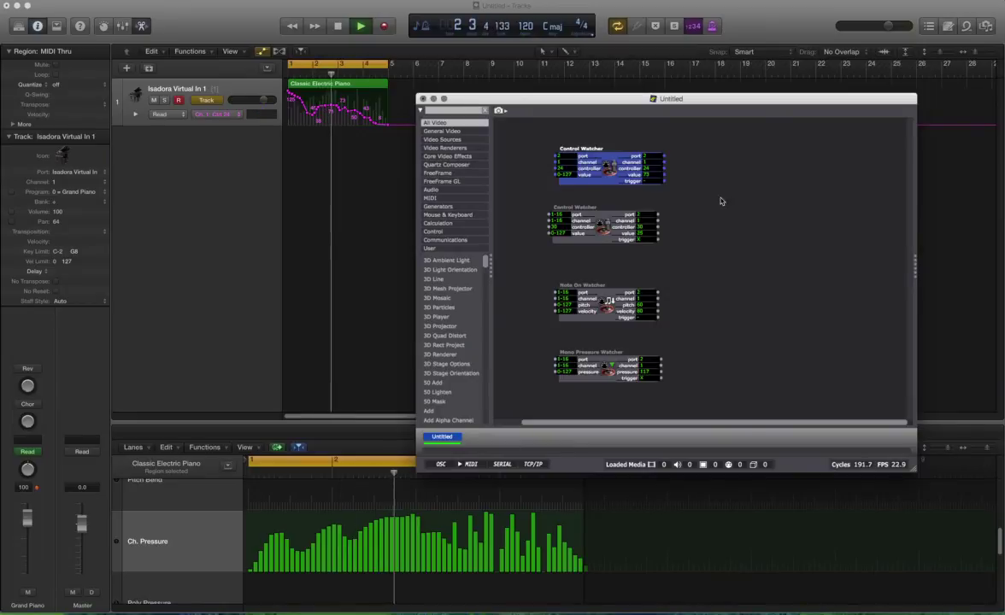
double_click(718, 205)
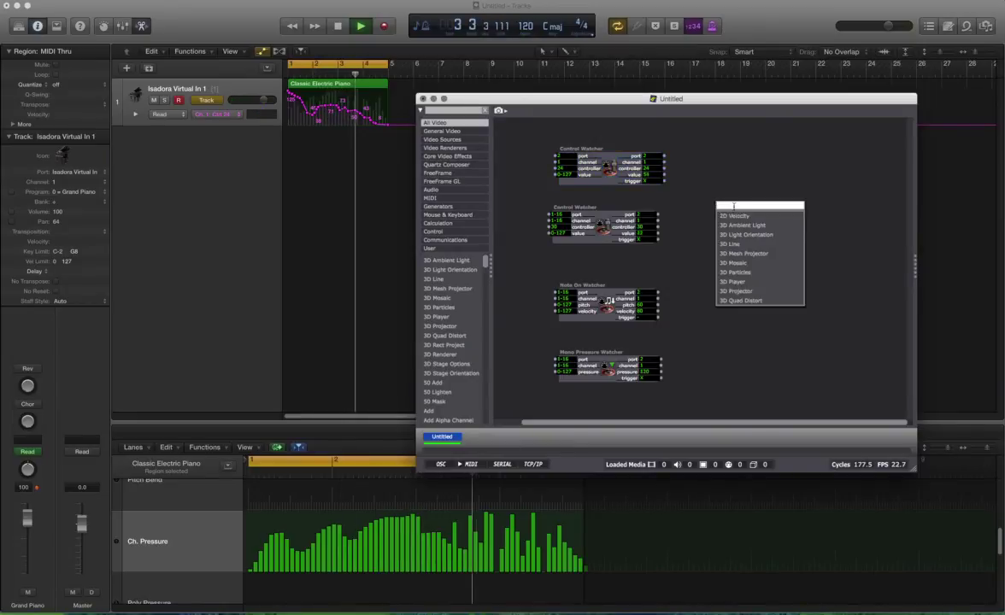
type("motion")
key("Return")
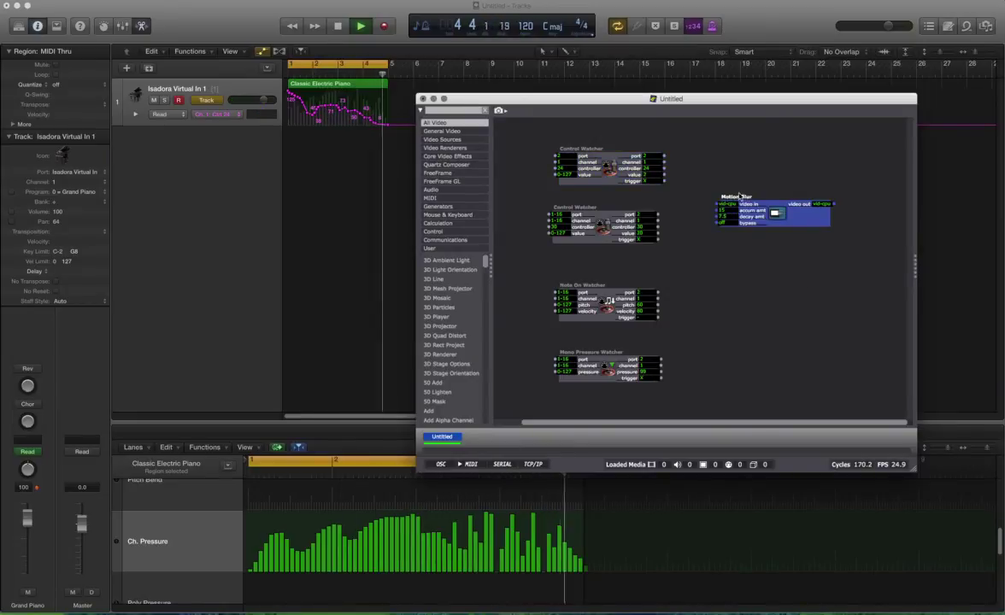
left_click_drag(740, 197, 734, 162)
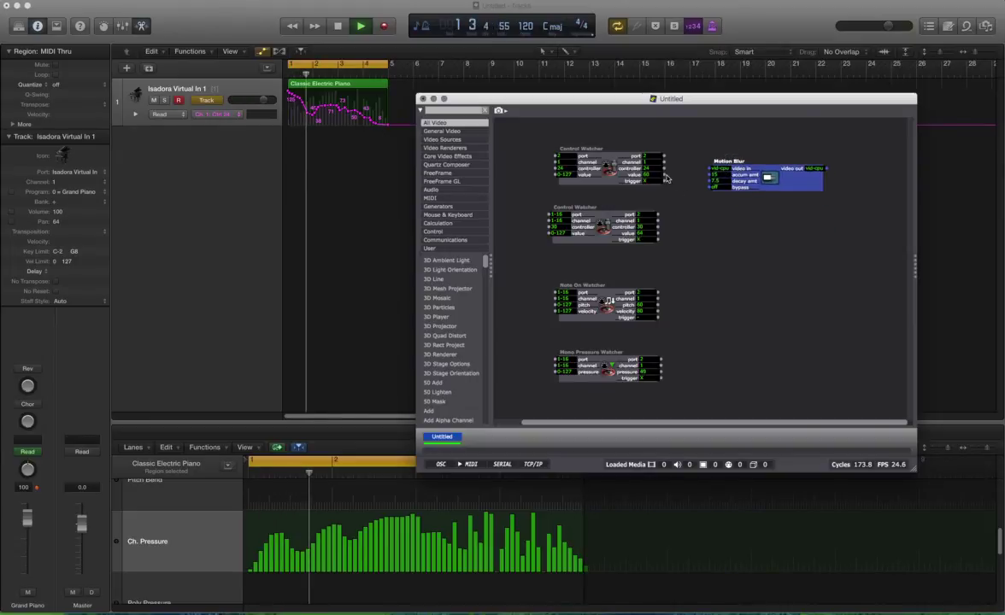
Link the value output of the controller 24 Control Watcher to an input of the Motion Blur actor.
left_click(703, 186)
left_click_drag(665, 177, 710, 184)
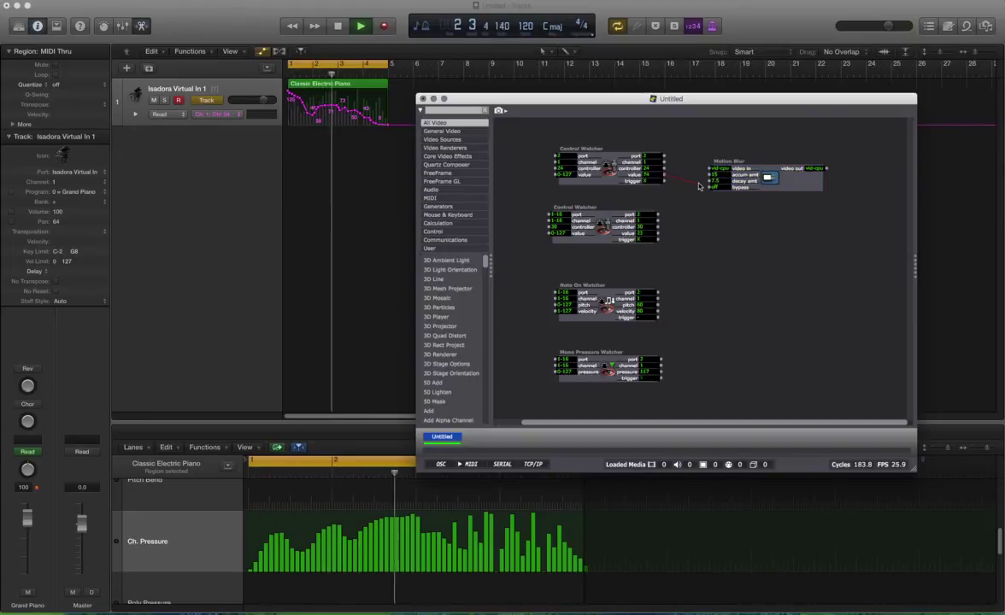